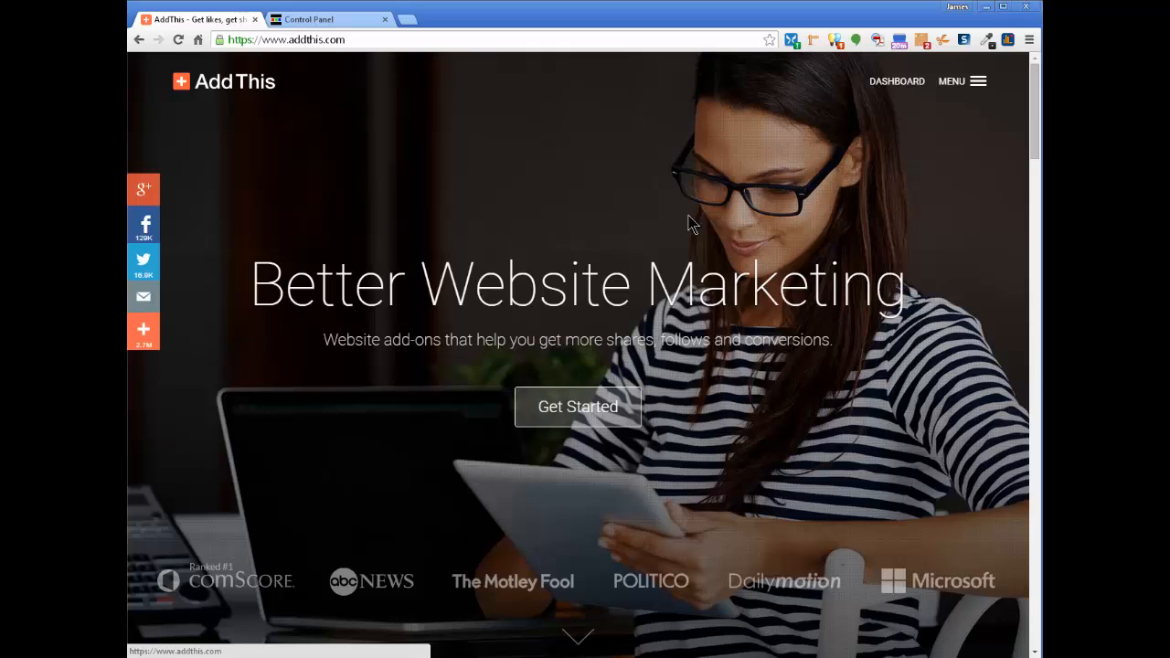
Step: Open the tool gallery in the AddThis dashboard and start setting up the Welcome Bar
{"action": "left_click", "coordinate": [898, 88]}
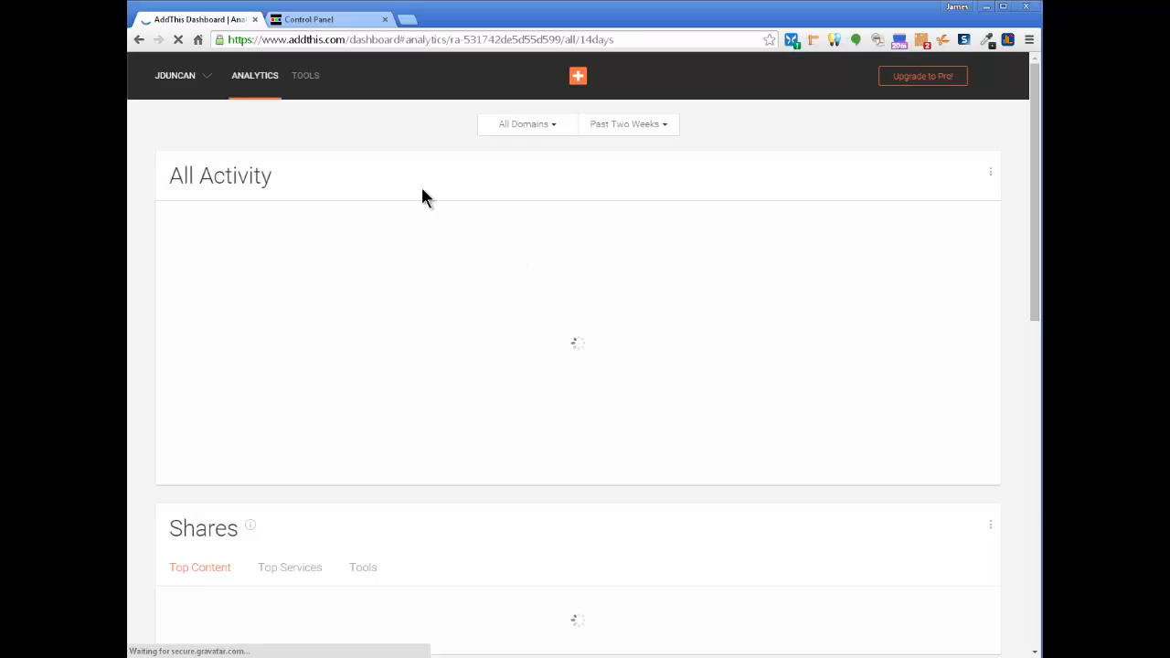
{"action": "left_click", "coordinate": [308, 77]}
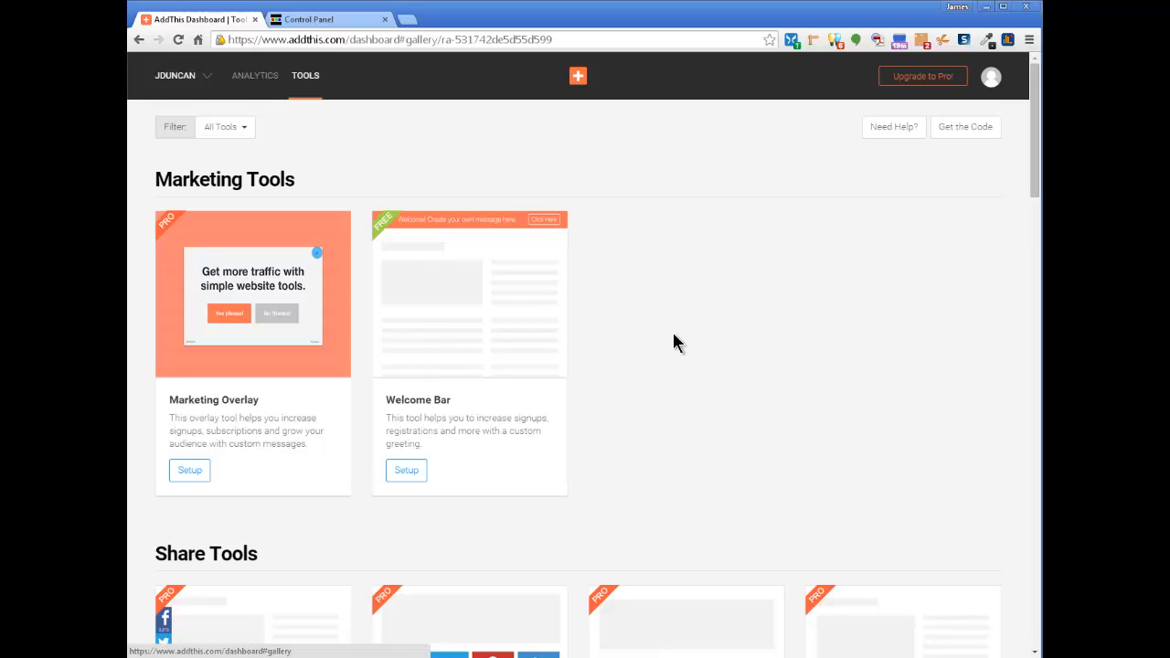
{"action": "left_click", "coordinate": [406, 472]}
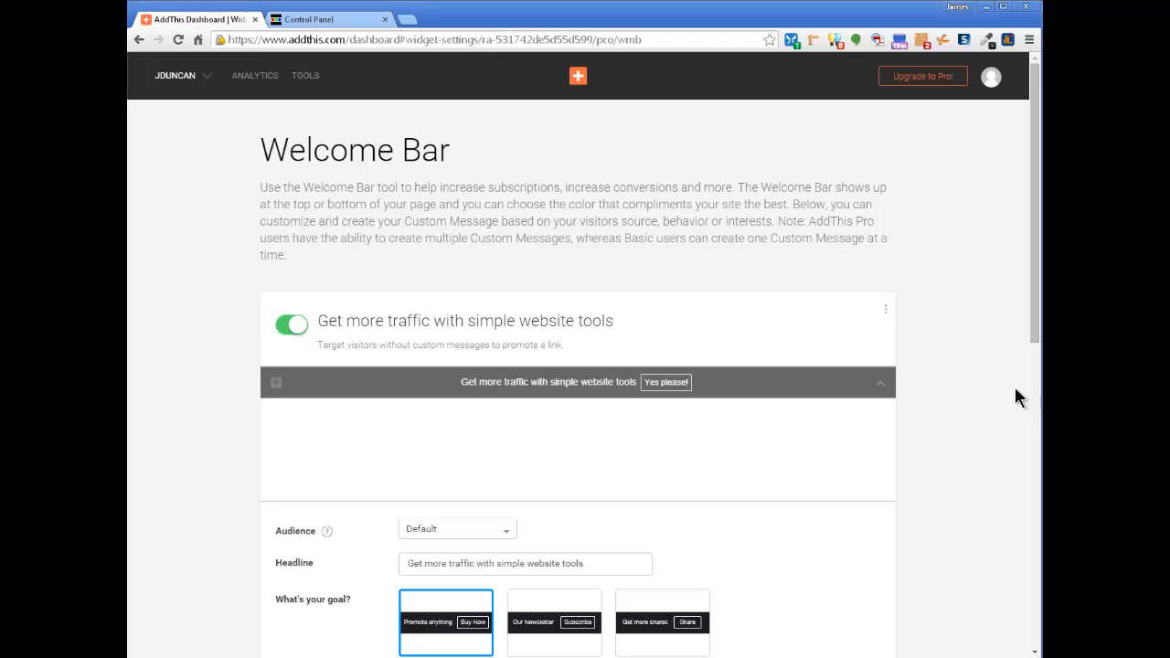
Step: Replace the Welcome Bar's headline with "Take advantage of our special offers"
{"action": "left_click_drag", "start_coordinate": [1037, 326], "coordinate": [1026, 436]}
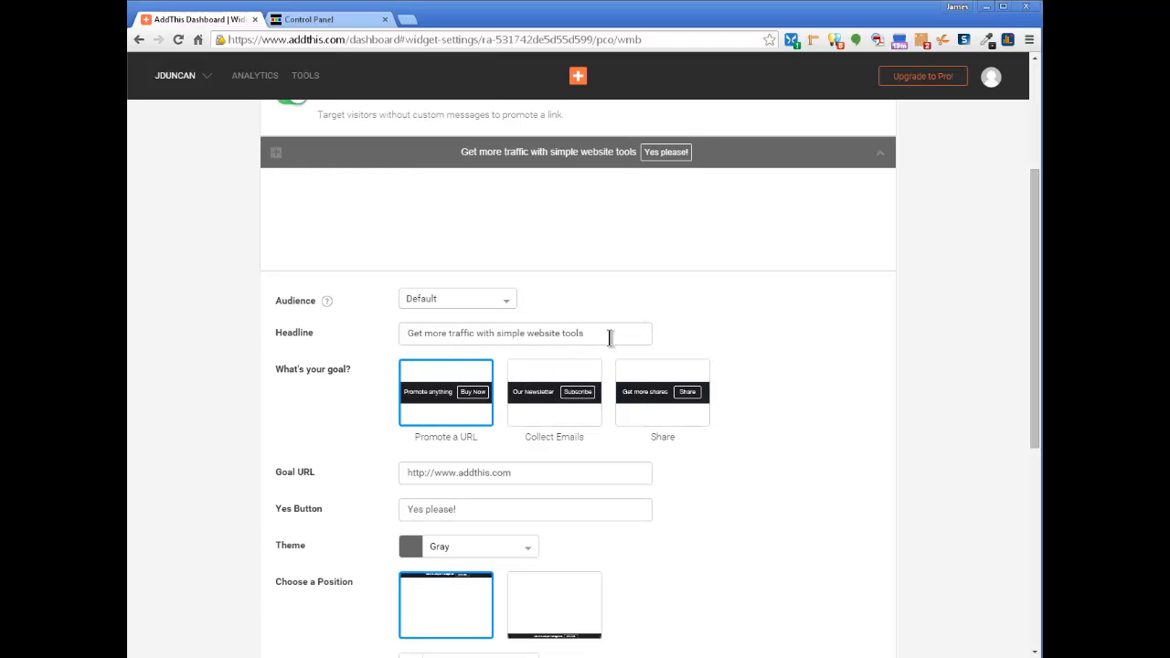
{"action": "double_click", "coordinate": [610, 333]}
{"action": "left_click_drag", "start_coordinate": [610, 332], "coordinate": [422, 332]}
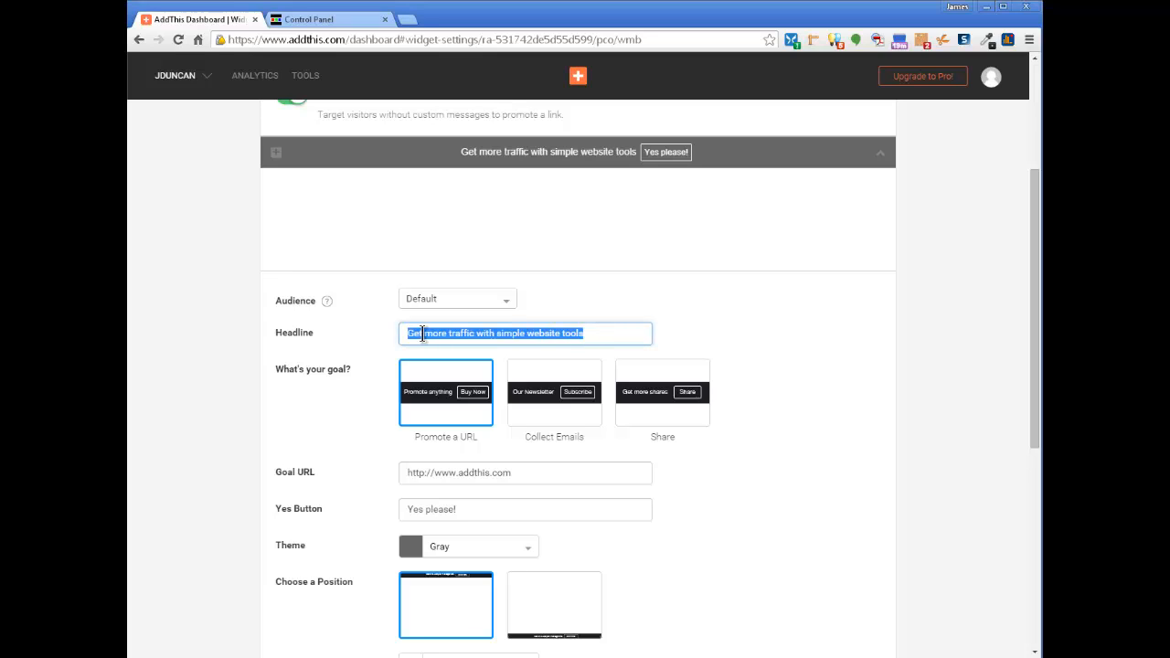
{"action": "type", "text": "Ta"}
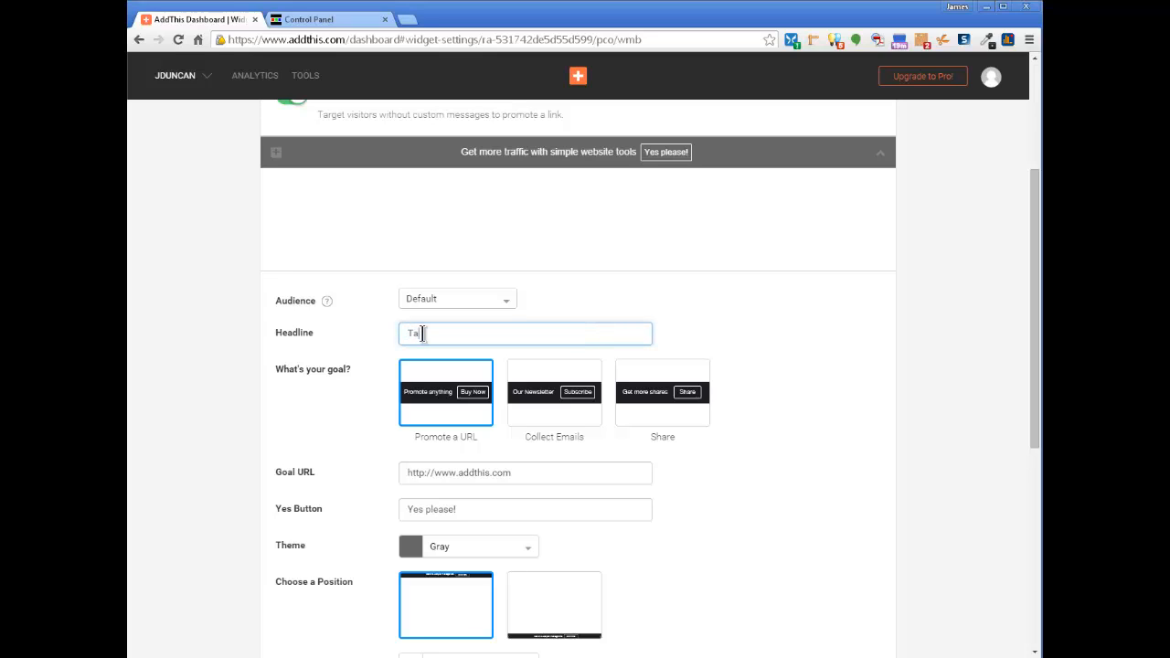
{"action": "type", "text": "ke advan"}
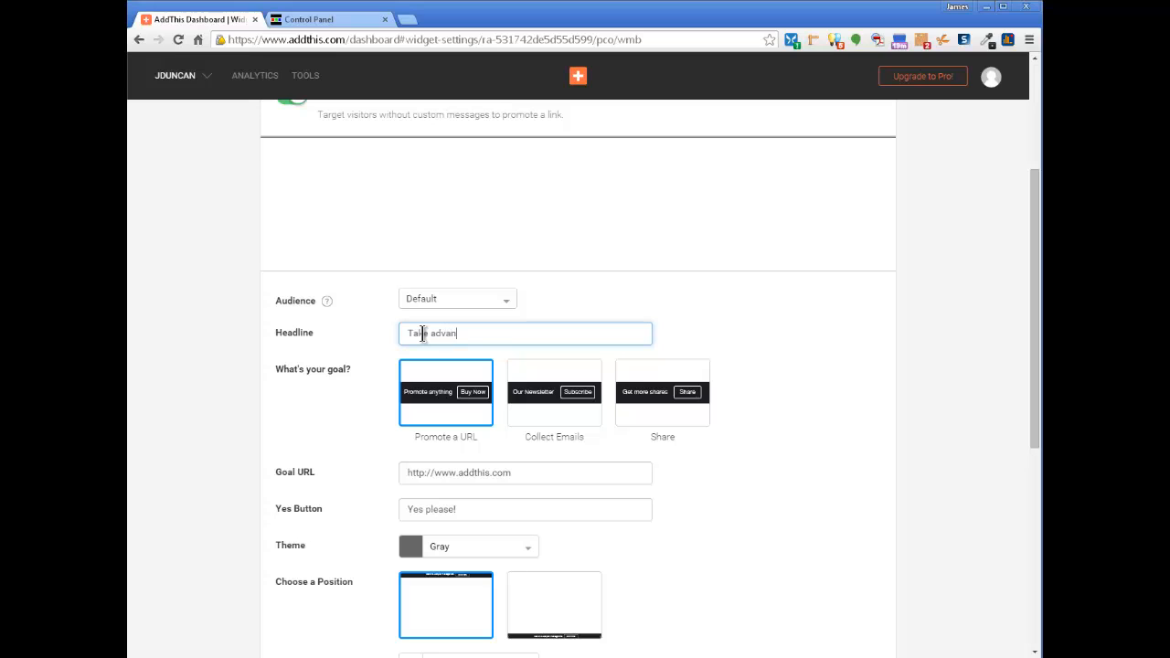
{"action": "type", "text": "tage of our "}
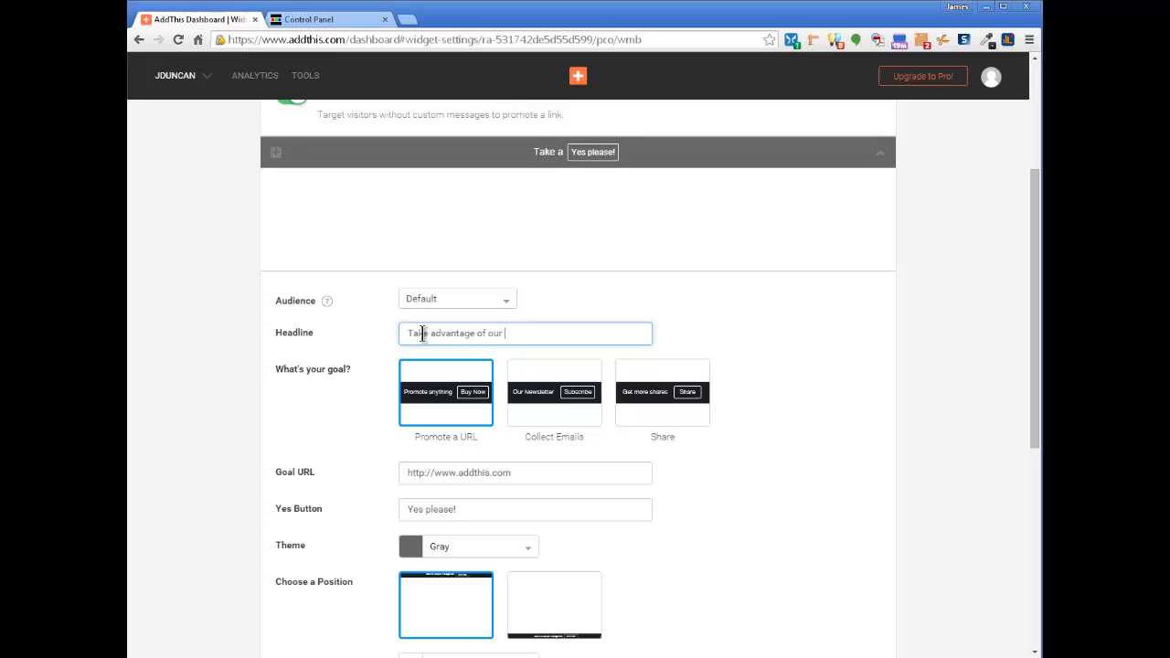
{"action": "type", "text": "special offers"}
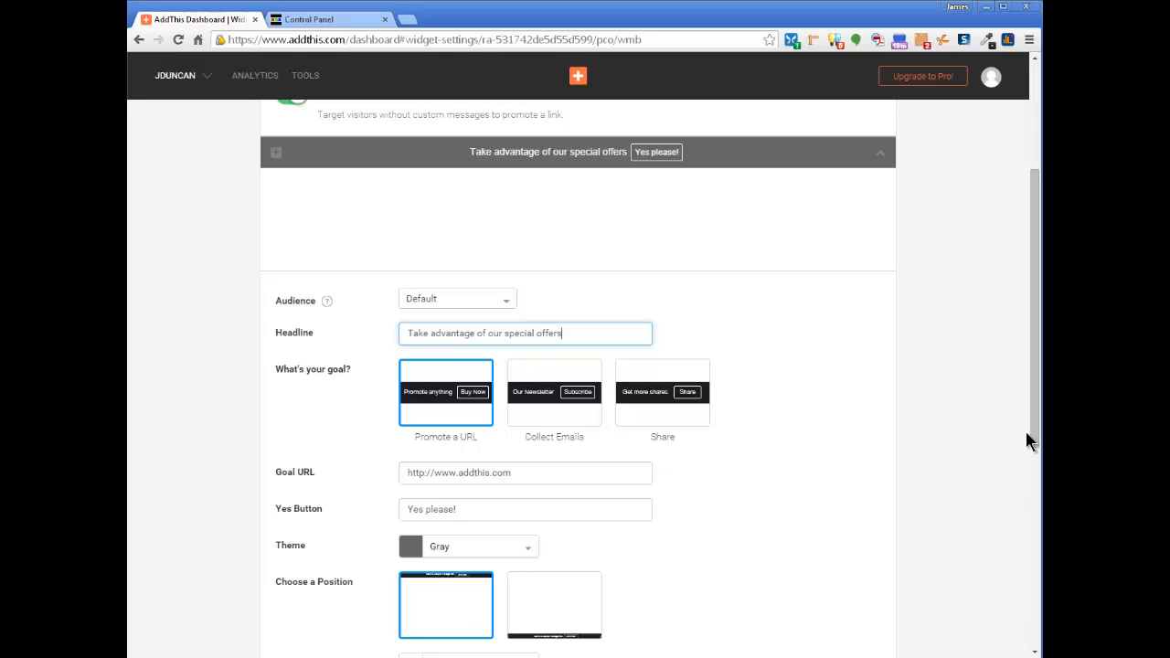
{"action": "left_click_drag", "start_coordinate": [1036, 433], "coordinate": [1008, 470]}
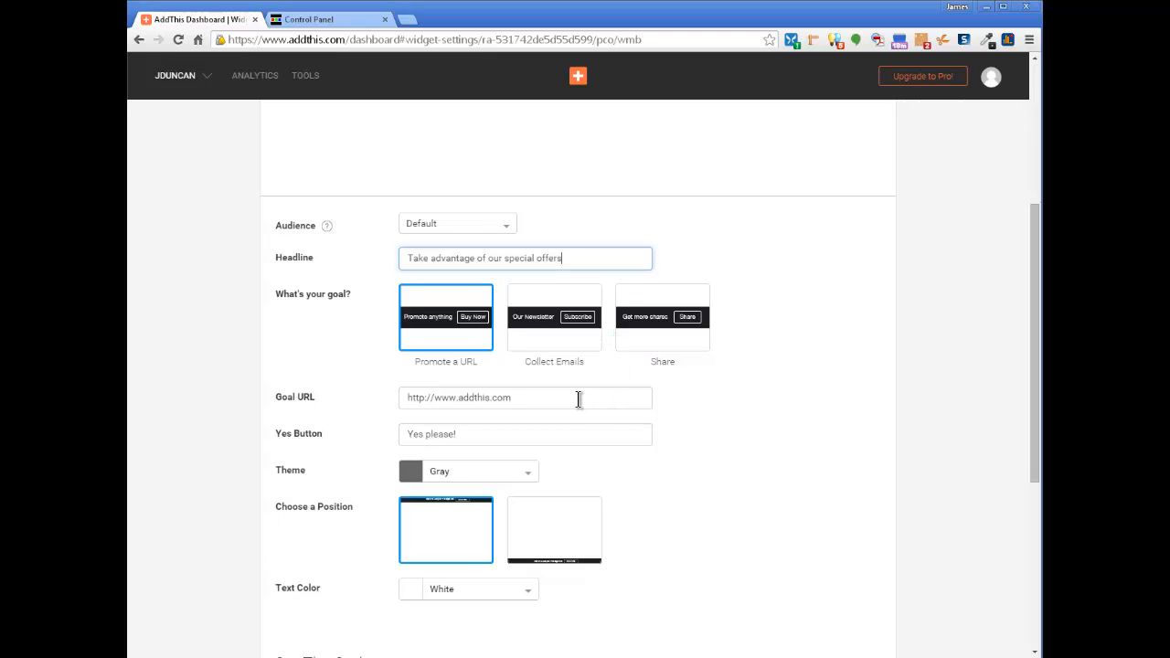
{"action": "left_click_drag", "start_coordinate": [578, 399], "coordinate": [458, 400]}
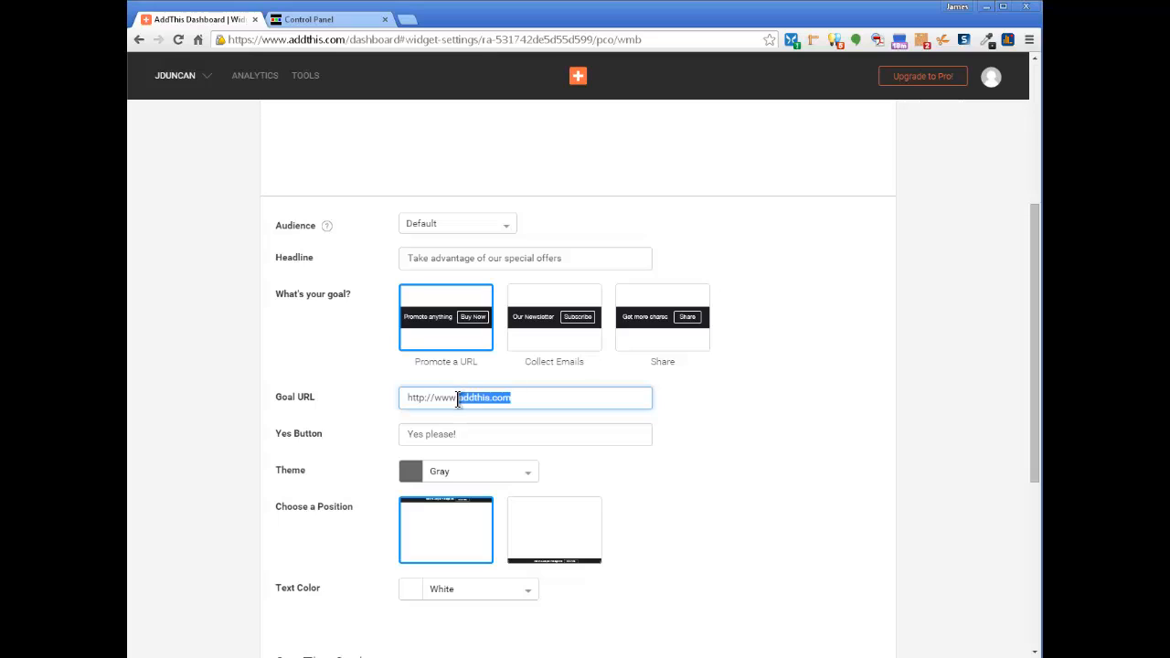
{"action": "type", "text": "cuttingedgephotography.cou"}
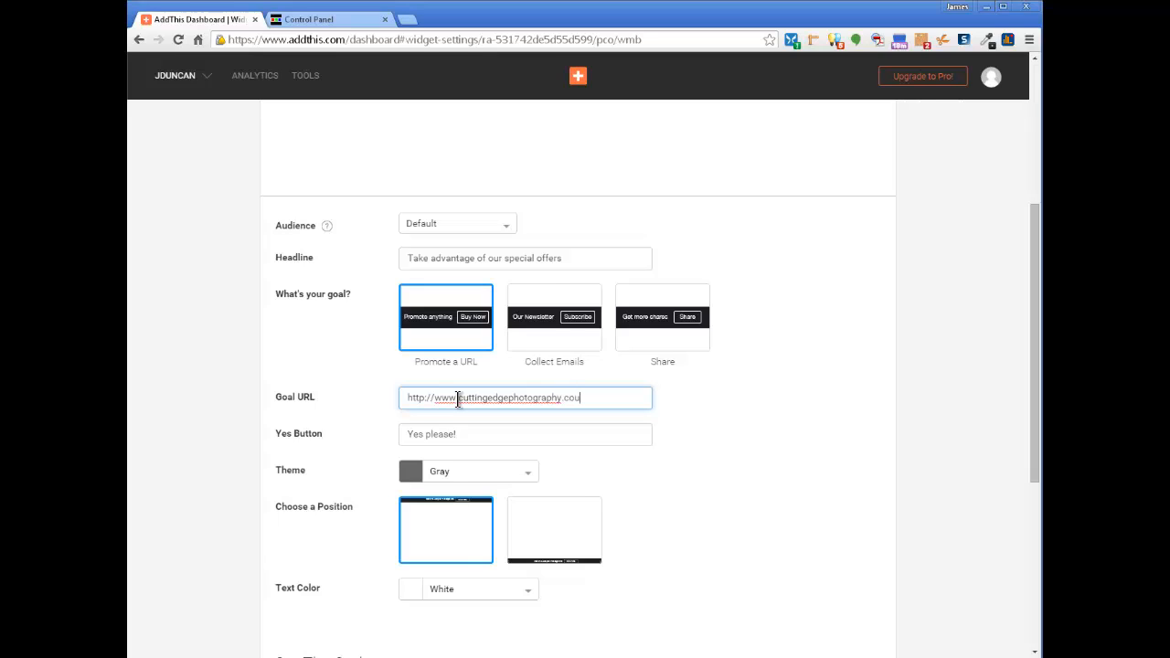
{"action": "key", "text": "BackSpace"}
{"action": "type", "text": ".uk/contact"}
{"action": "type", "text": ".html"}
Step: Set the Yes button text to "Take a look!" and the bar's theme to Green
{"action": "left_click_drag", "start_coordinate": [499, 435], "coordinate": [380, 439]}
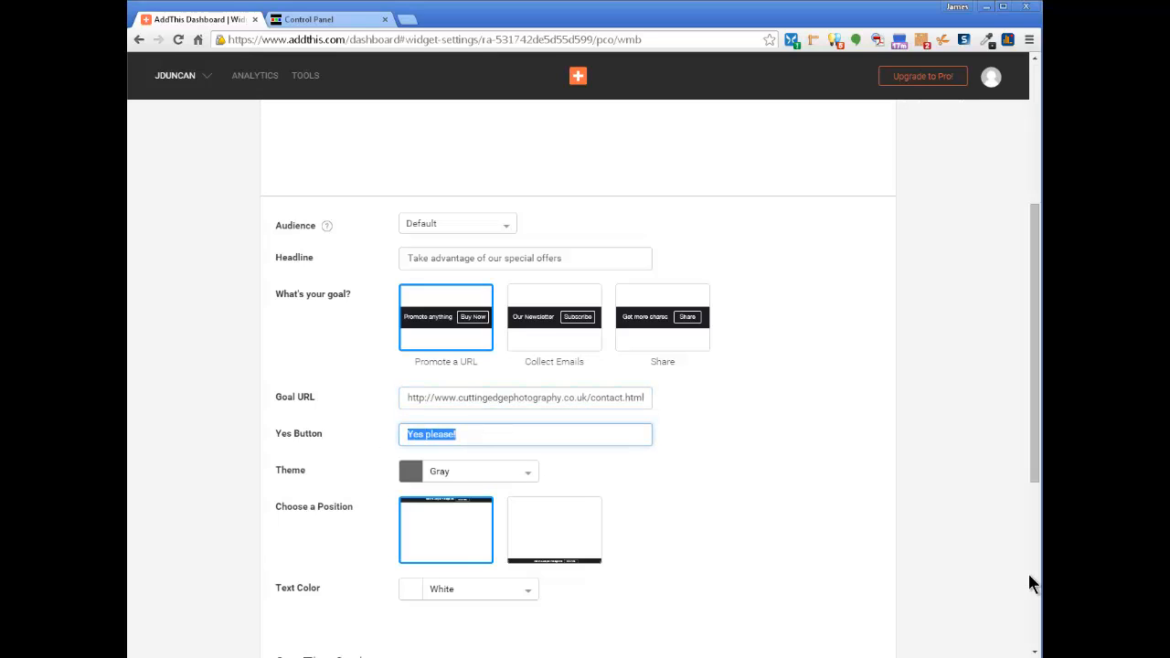
{"action": "type", "text": "Take a look!"}
{"action": "left_click", "coordinate": [529, 472]}
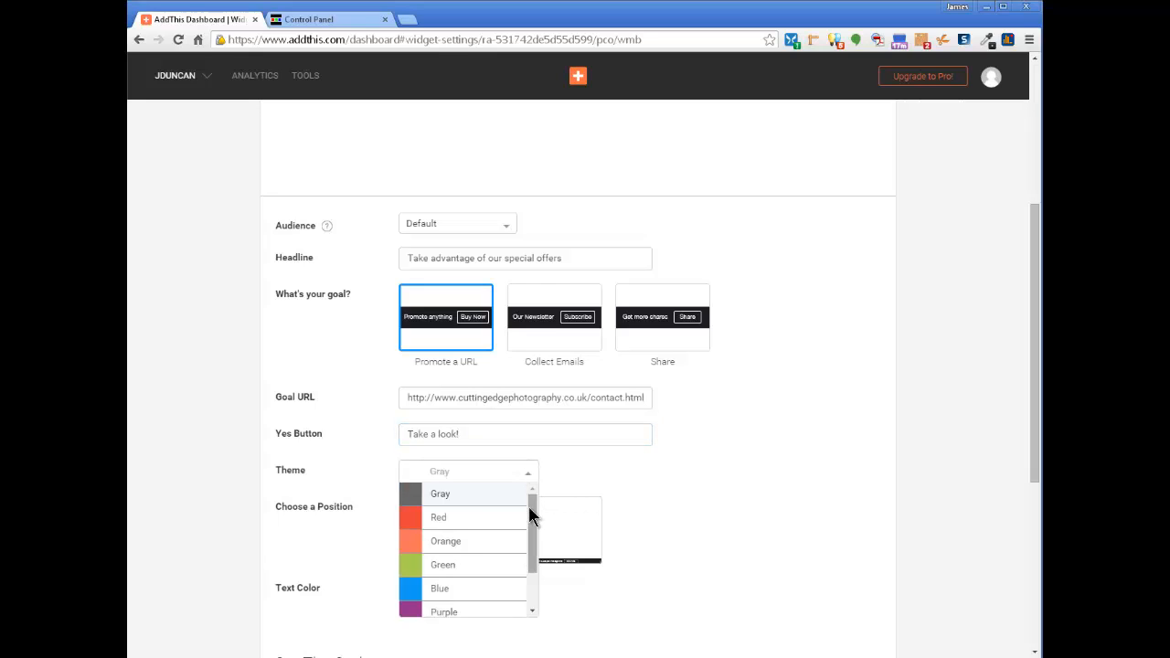
{"action": "left_click_drag", "start_coordinate": [531, 508], "coordinate": [525, 550]}
{"action": "left_click", "coordinate": [530, 474]}
{"action": "left_click", "coordinate": [534, 513]}
{"action": "left_click", "coordinate": [529, 475]}
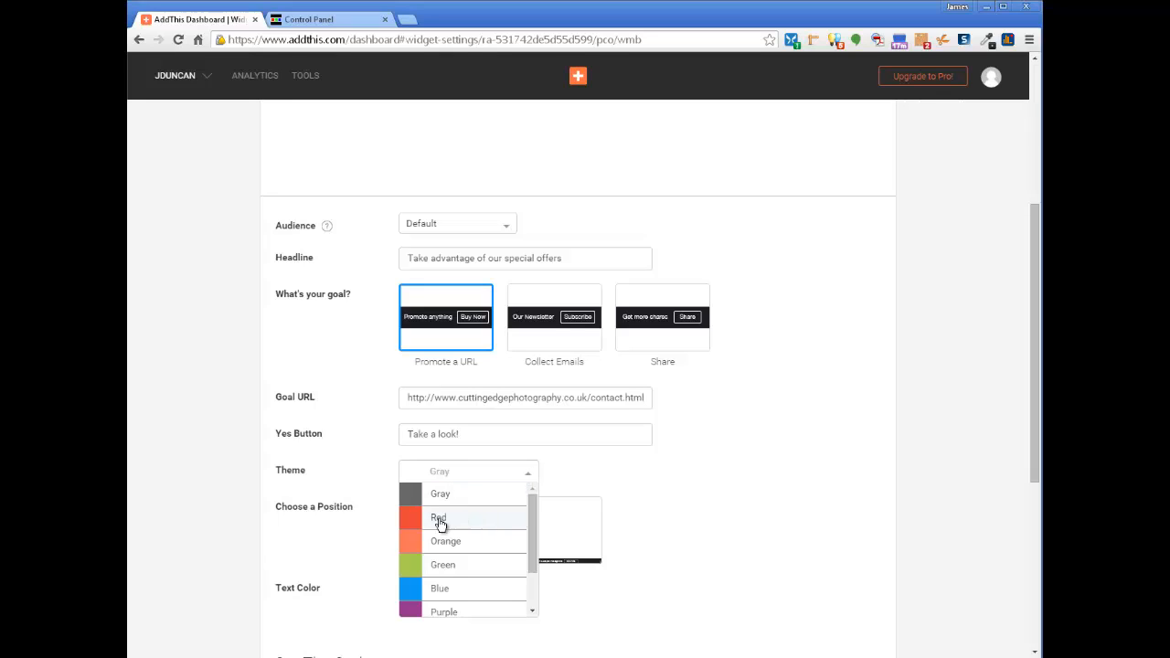
{"action": "left_click", "coordinate": [447, 570]}
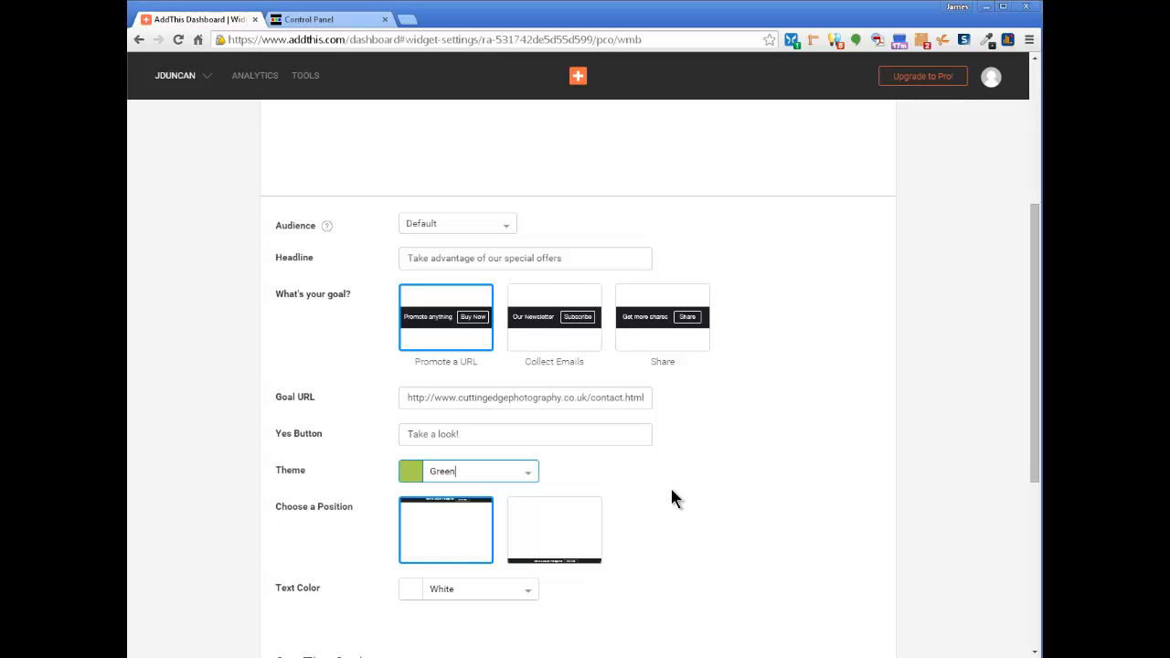
{"action": "left_click", "coordinate": [529, 590]}
{"action": "left_click", "coordinate": [612, 612]}
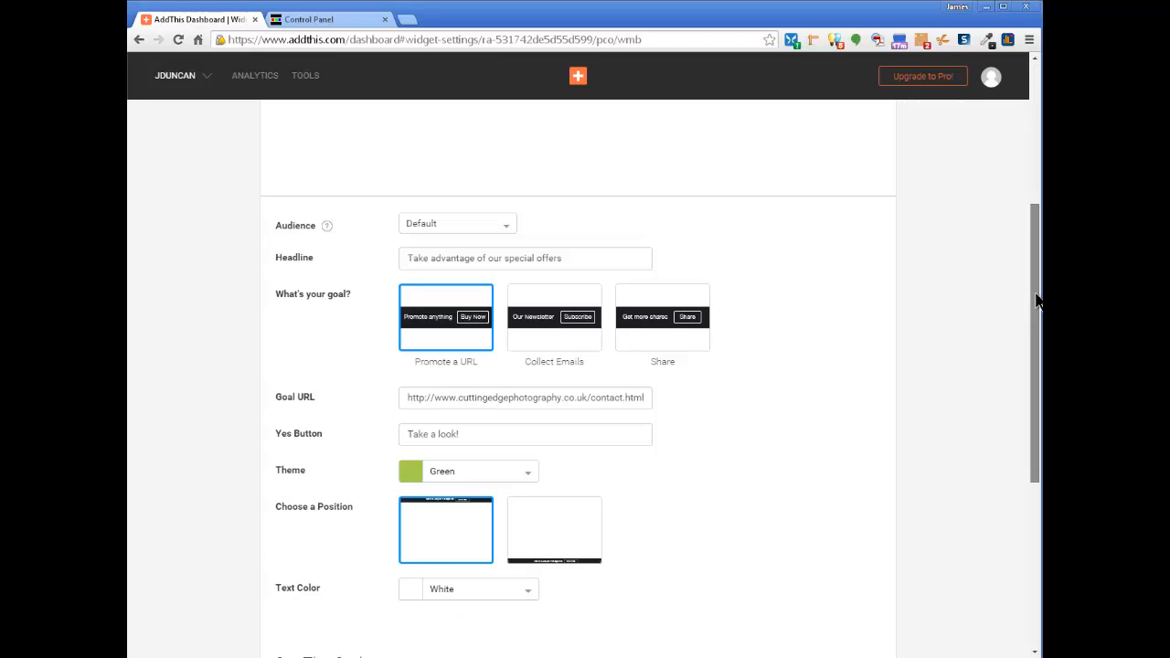
Step: Copy the complete embed code for the website body and activate the Welcome Bar
{"action": "scroll", "coordinate": [1024, 283], "scroll_direction": "down", "scroll_amount": 3}
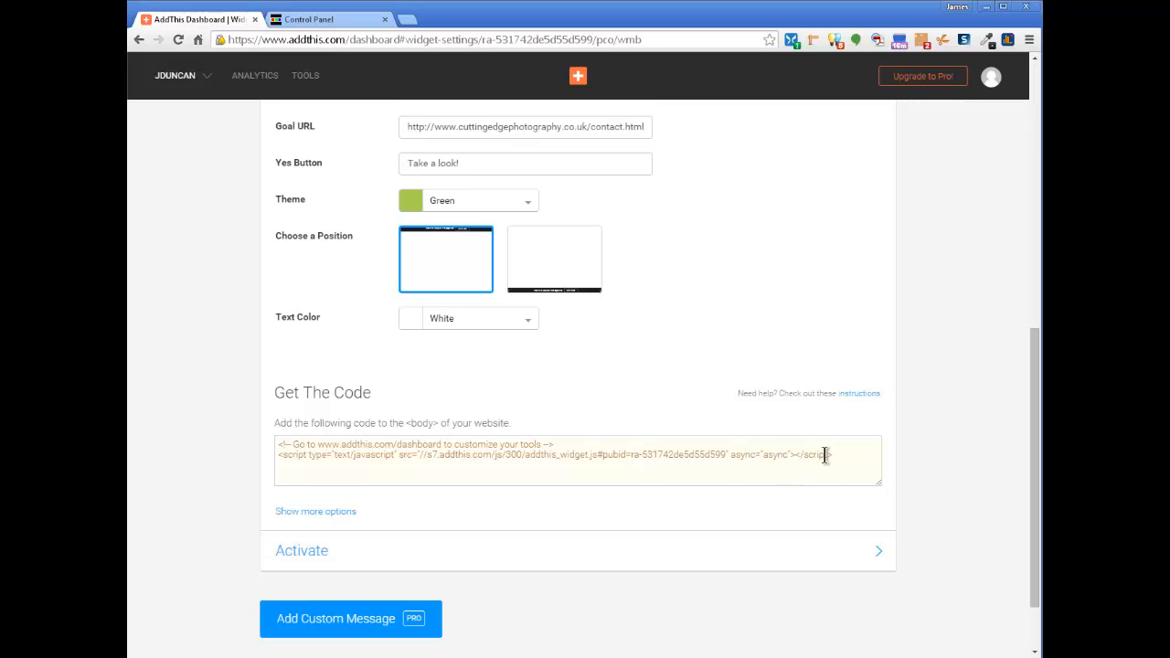
{"action": "left_click_drag", "start_coordinate": [849, 462], "coordinate": [279, 441]}
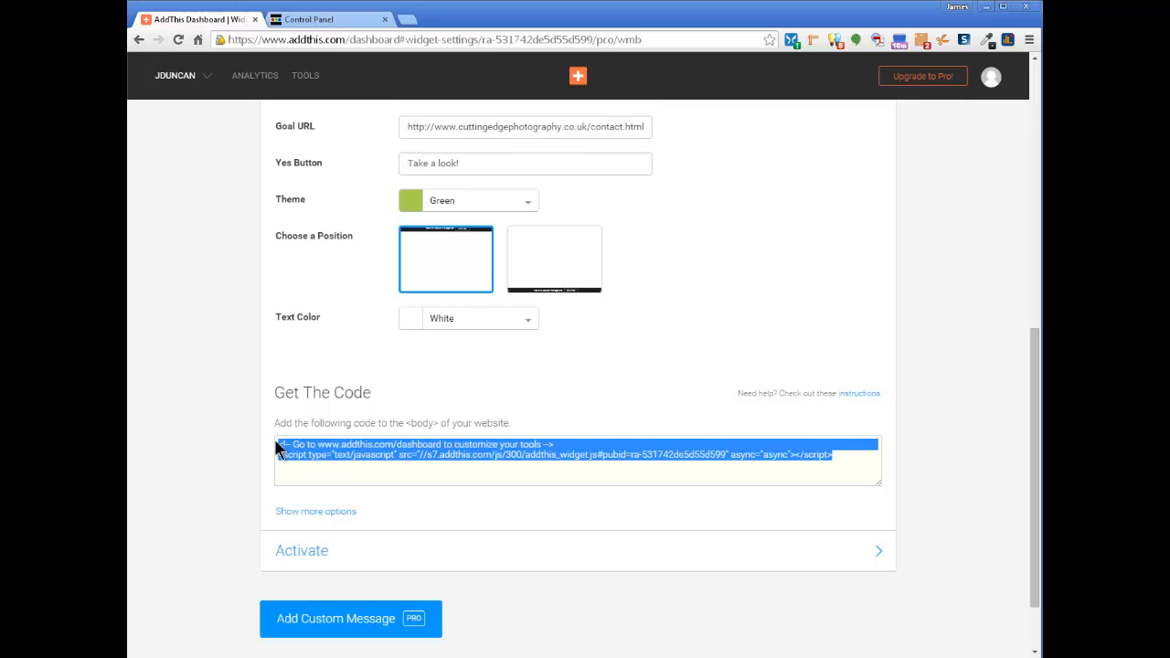
{"action": "right_click", "coordinate": [304, 457]}
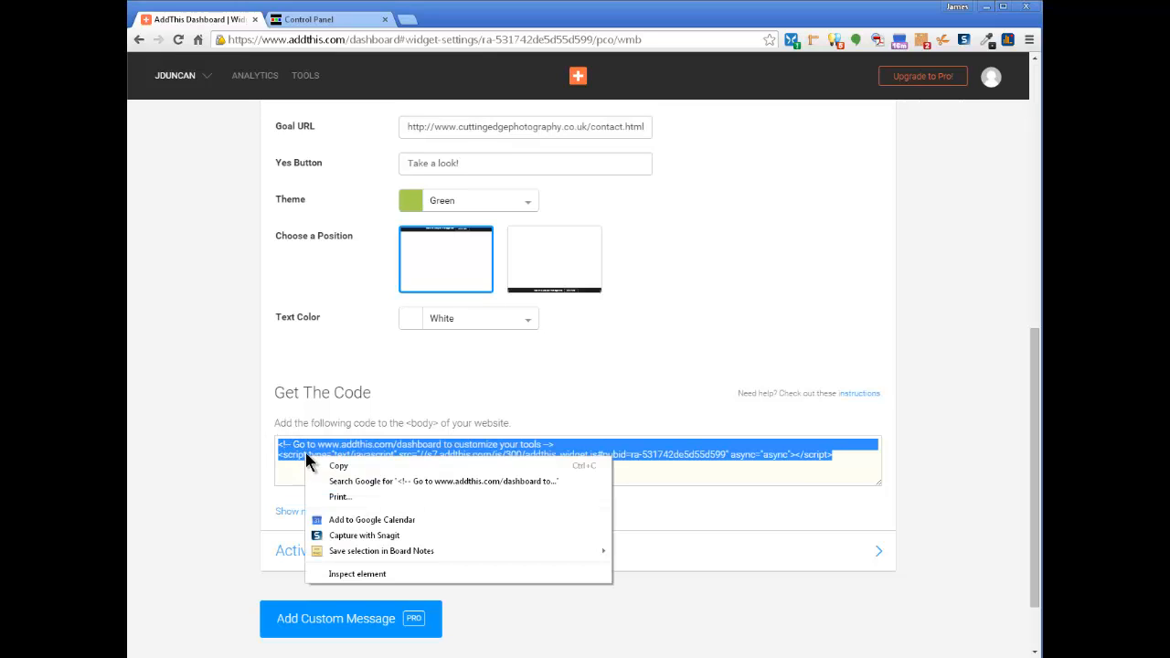
{"action": "left_click", "coordinate": [351, 468]}
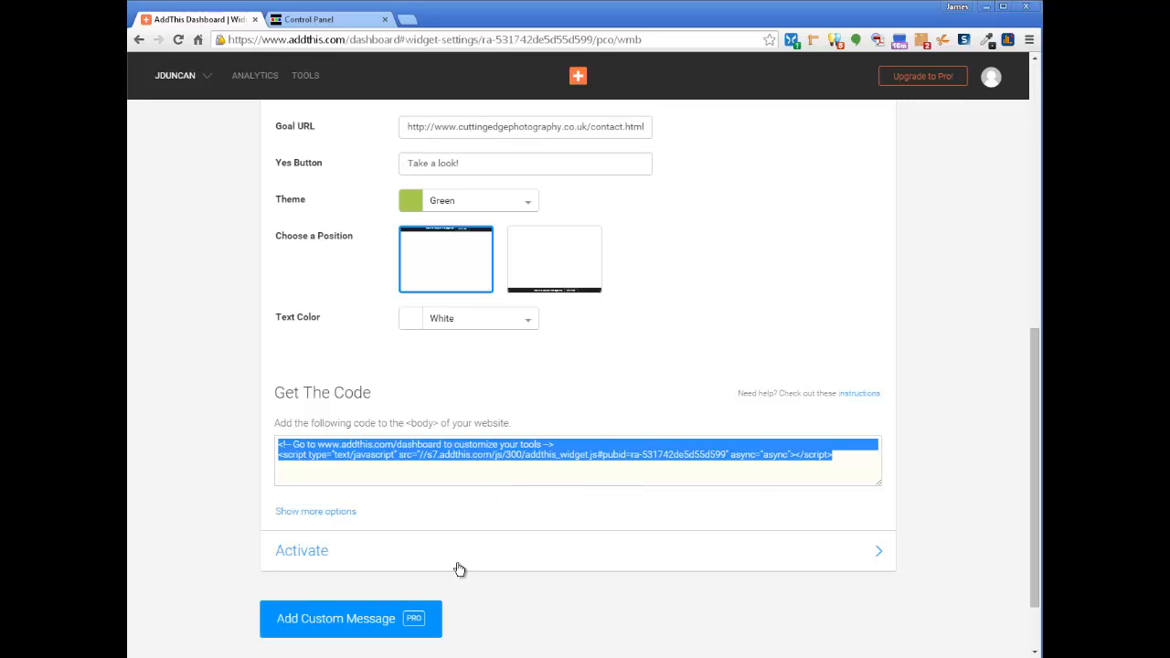
{"action": "left_click", "coordinate": [295, 554]}
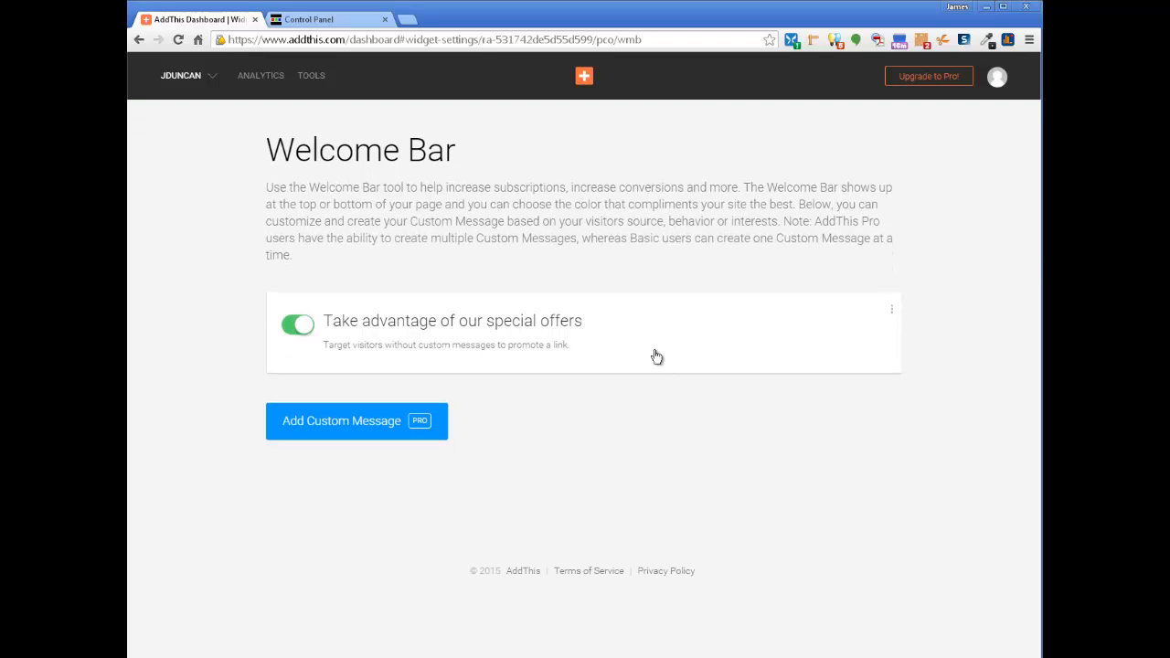
Step: Switch to the theimagefile Control Panel and open the custom HTML/CSS embedding page of the WEDDING website's site layout
{"action": "left_click", "coordinate": [340, 22]}
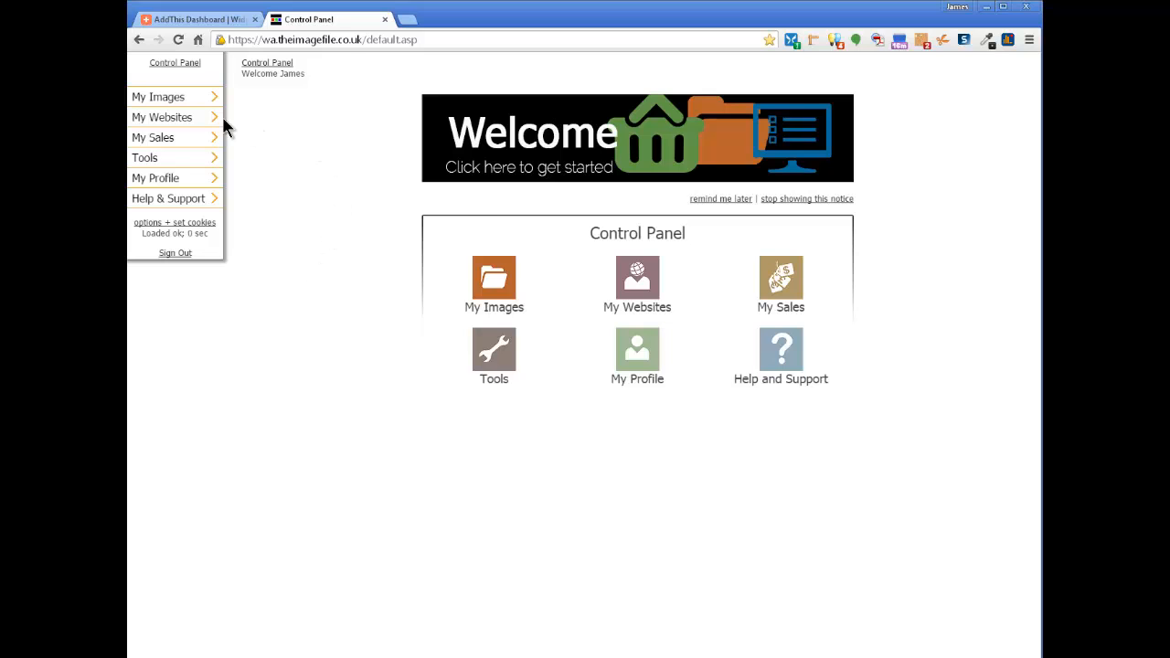
{"action": "mouse_move", "coordinate": [252, 126]}
{"action": "mouse_move", "coordinate": [393, 162]}
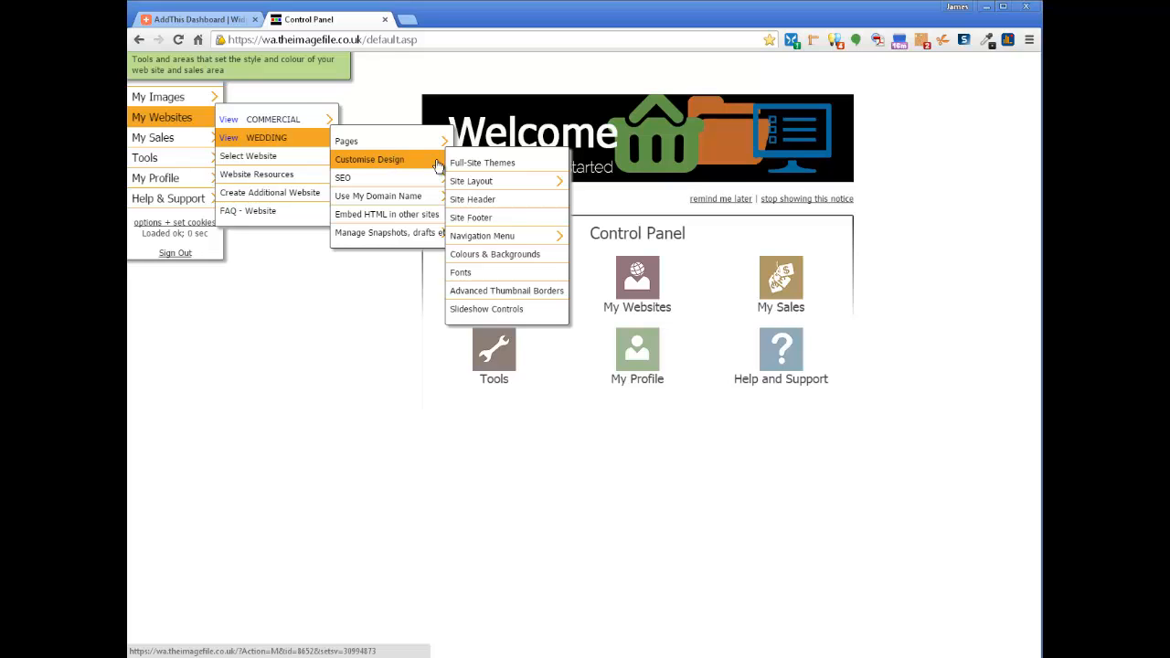
{"action": "mouse_move", "coordinate": [501, 184]}
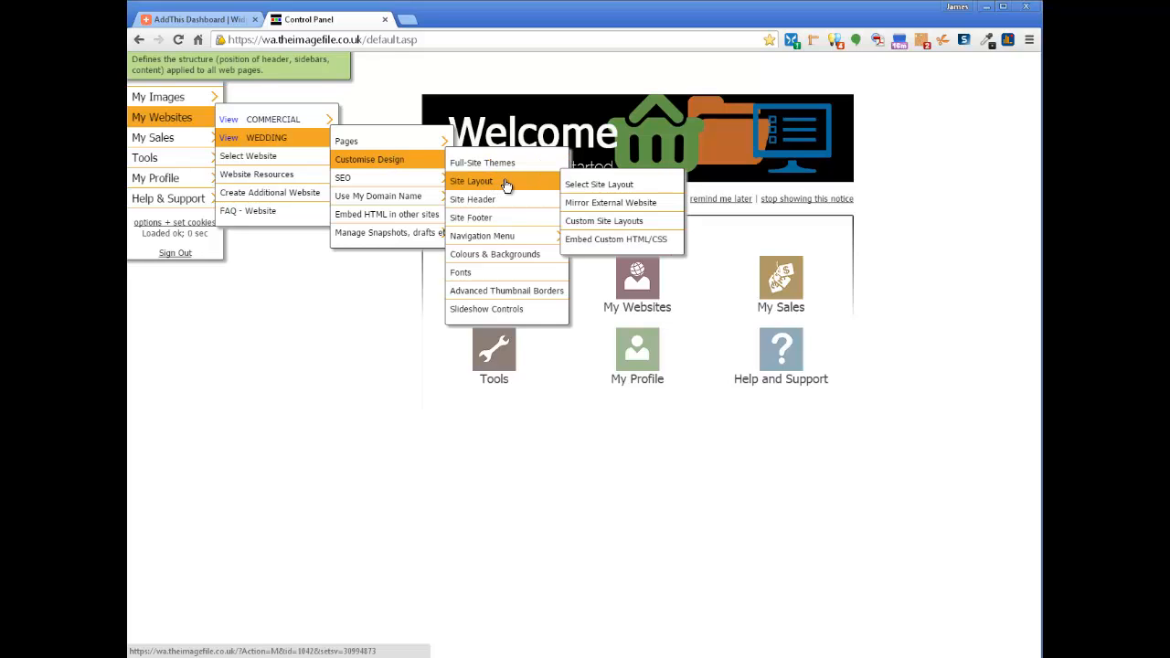
{"action": "left_click", "coordinate": [610, 240]}
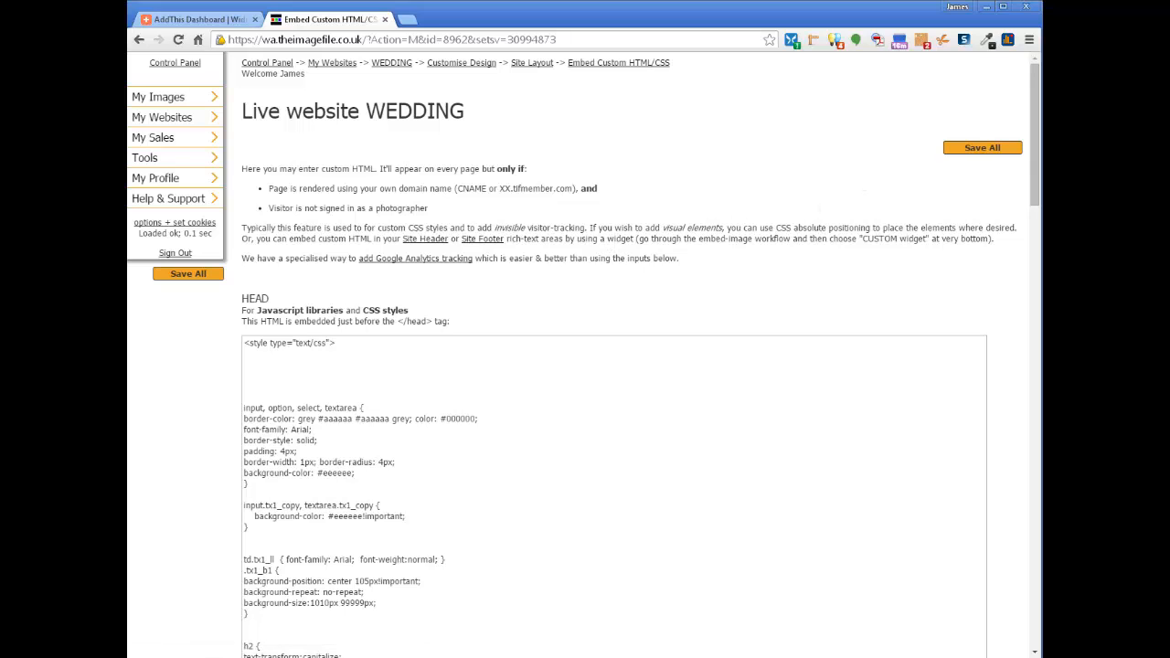
Step: Paste the copied AddThis code on new lines after the existing BODY-start script and save the custom HTML
{"action": "left_click_drag", "start_coordinate": [1036, 165], "coordinate": [1036, 531]}
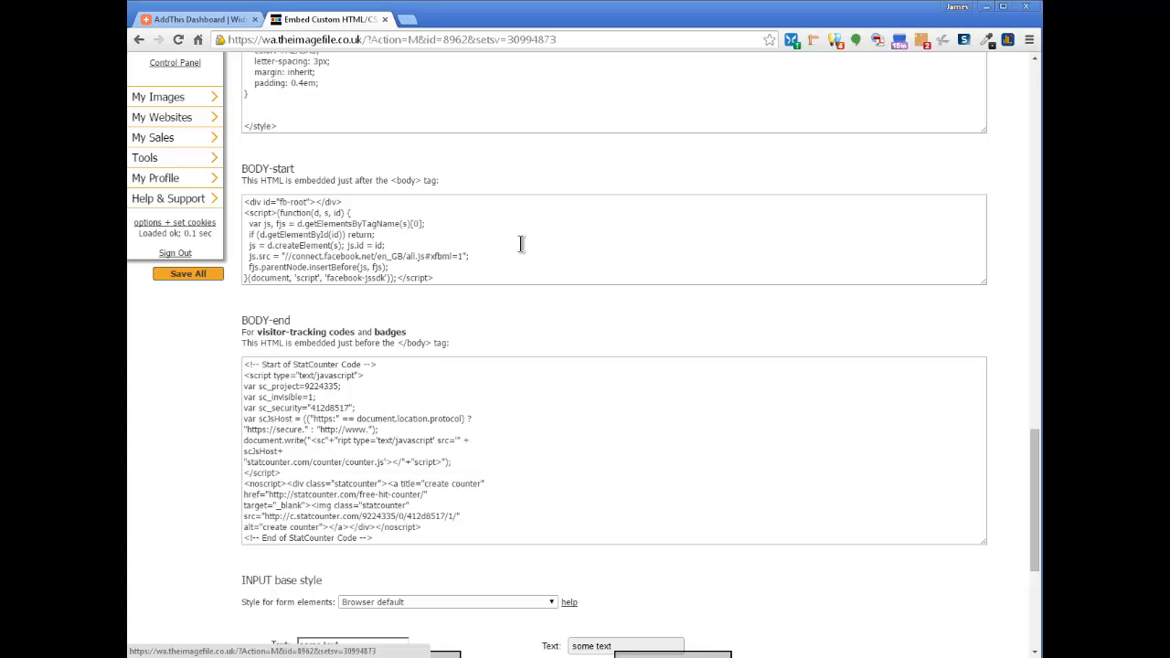
{"action": "left_click", "coordinate": [460, 280]}
{"action": "key", "text": "Return"}
{"action": "key", "text": "Return"}
{"action": "key", "text": "Return"}
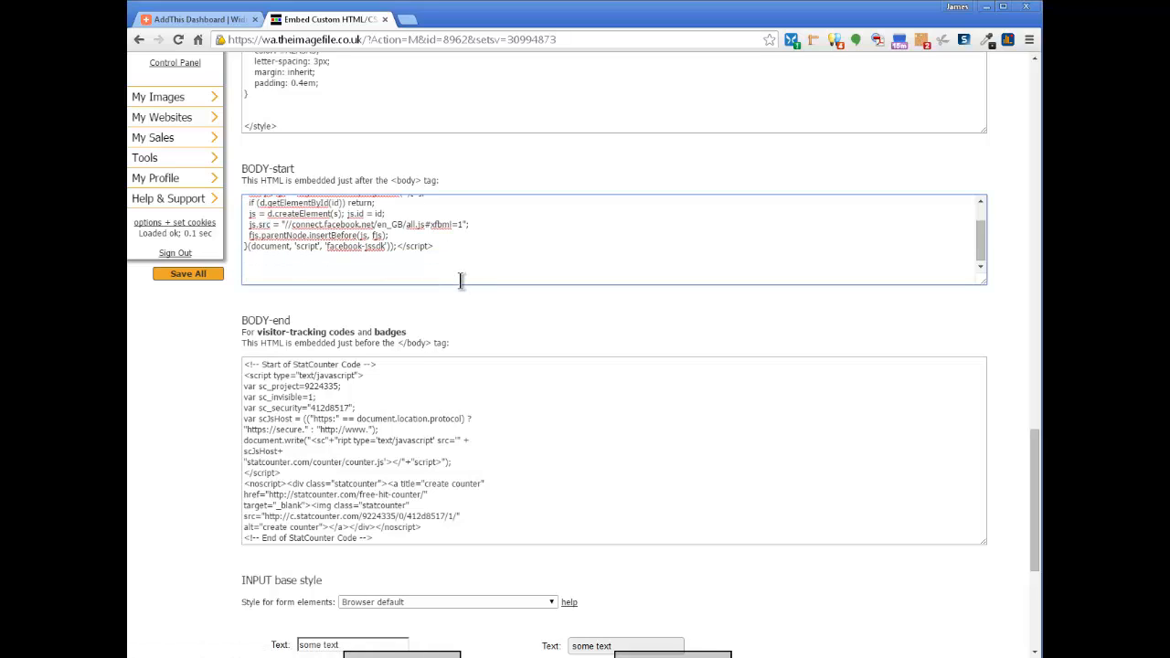
{"action": "key", "text": "ctrl+v"}
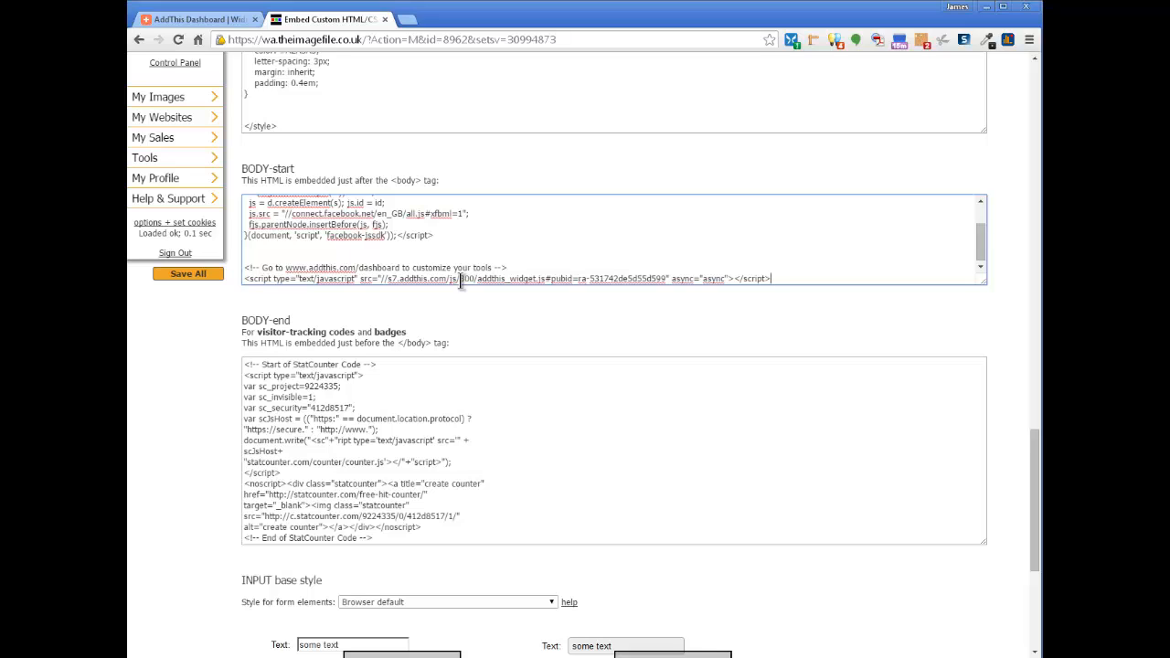
{"action": "left_click", "coordinate": [184, 274]}
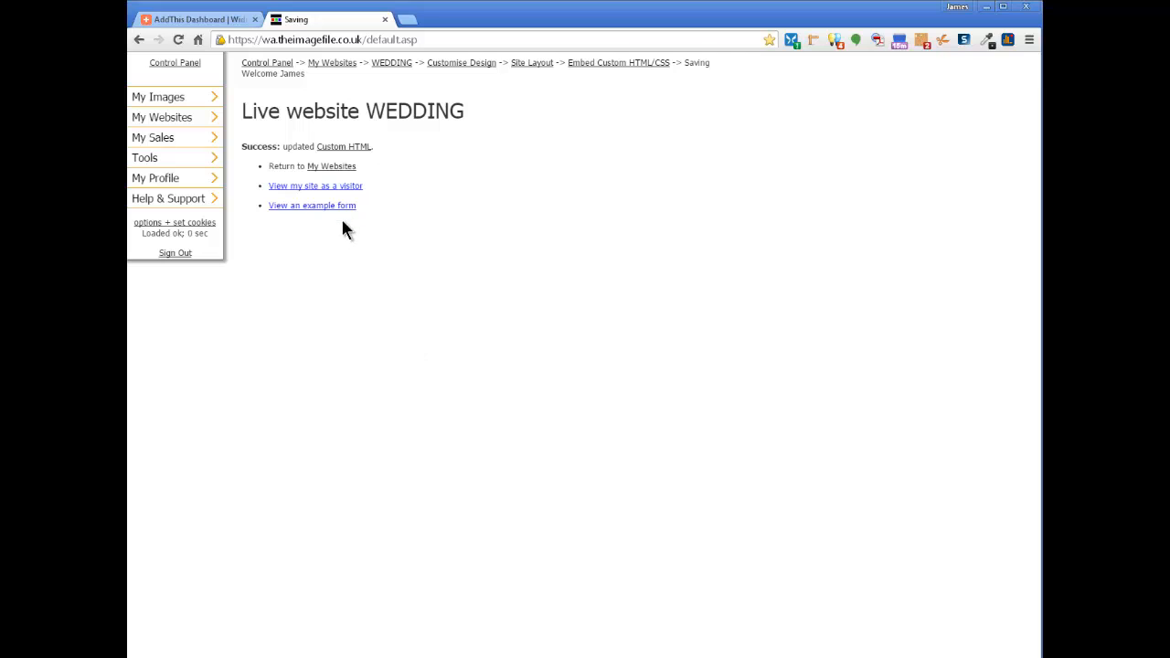
Step: View the wedding site as a visitor and test the welcome bar's "Take a look!" link
{"action": "left_click", "coordinate": [357, 185]}
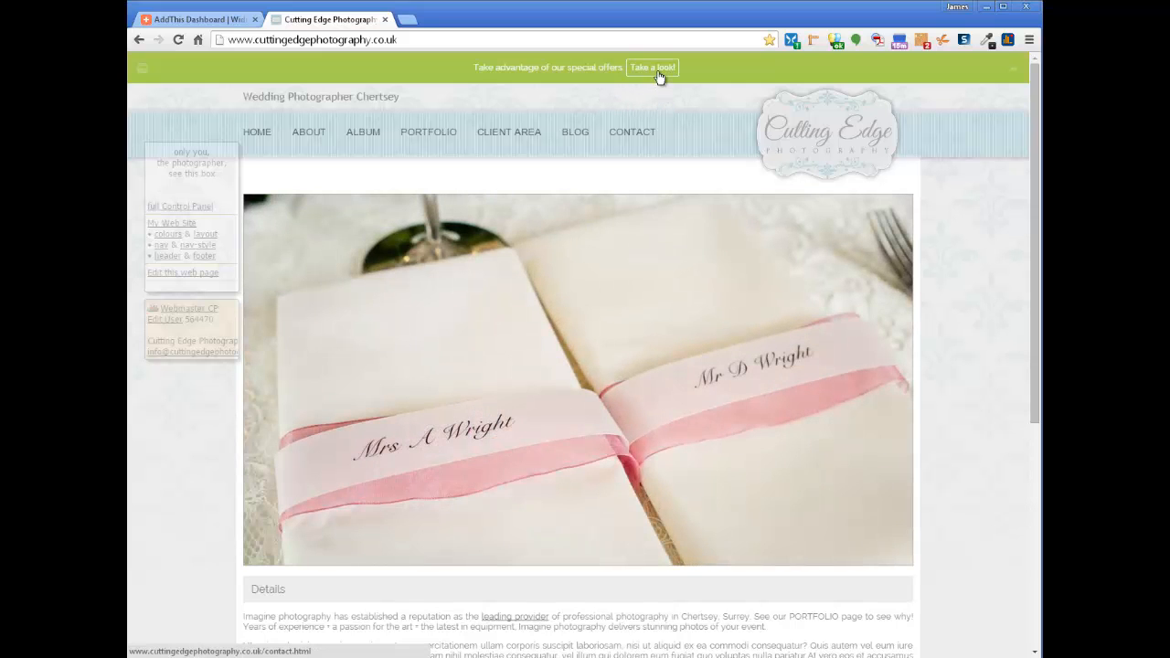
{"action": "left_click", "coordinate": [657, 73]}
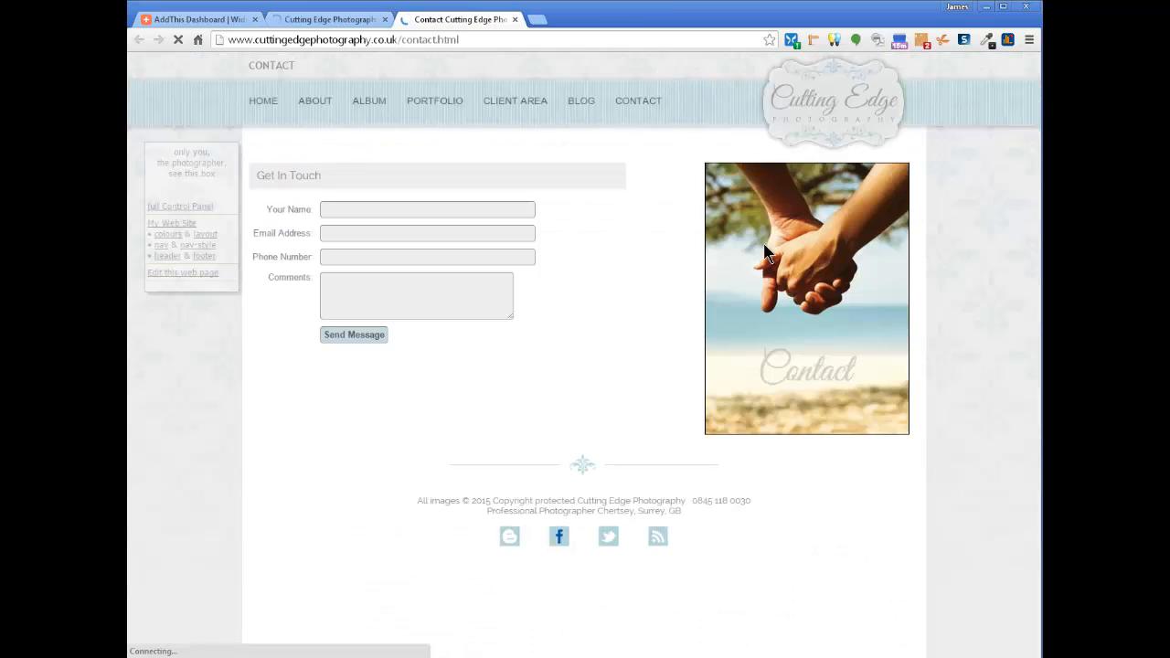